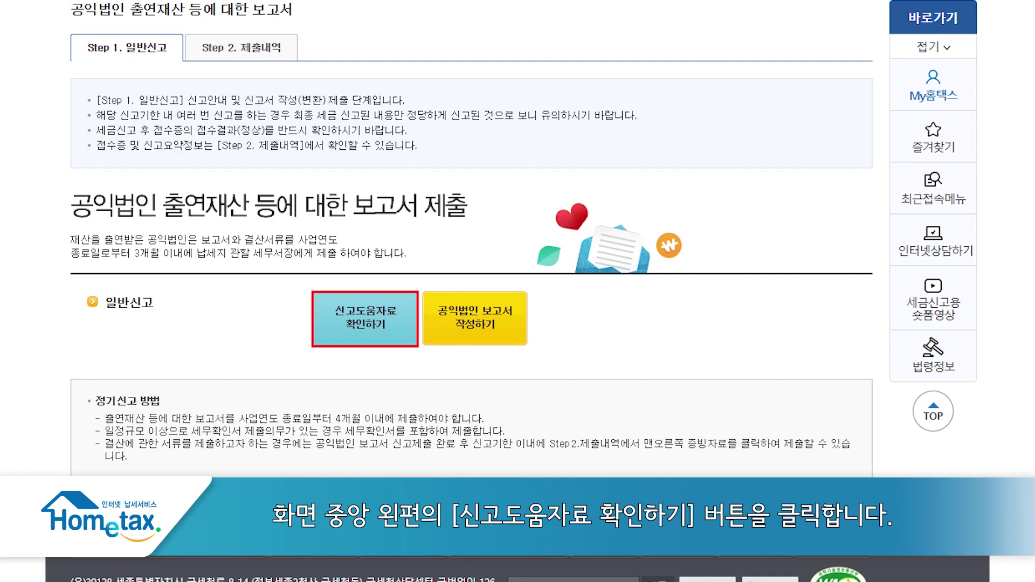
# Check the filing help materials (신고도움자료), and confirm the business registration number in the report's basic information (기본정보 입력)
pyautogui.click(368, 324)
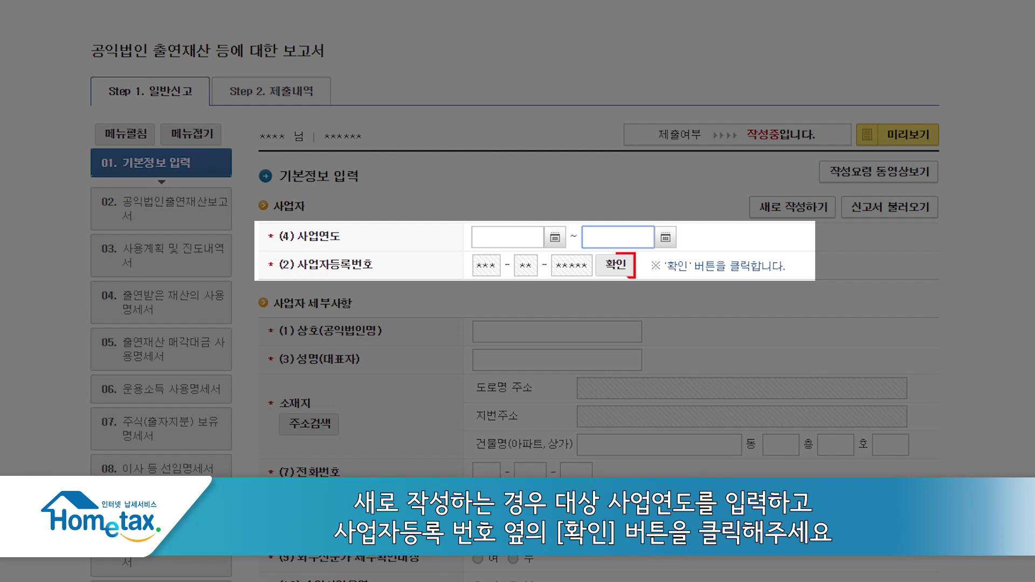
pyautogui.click(619, 266)
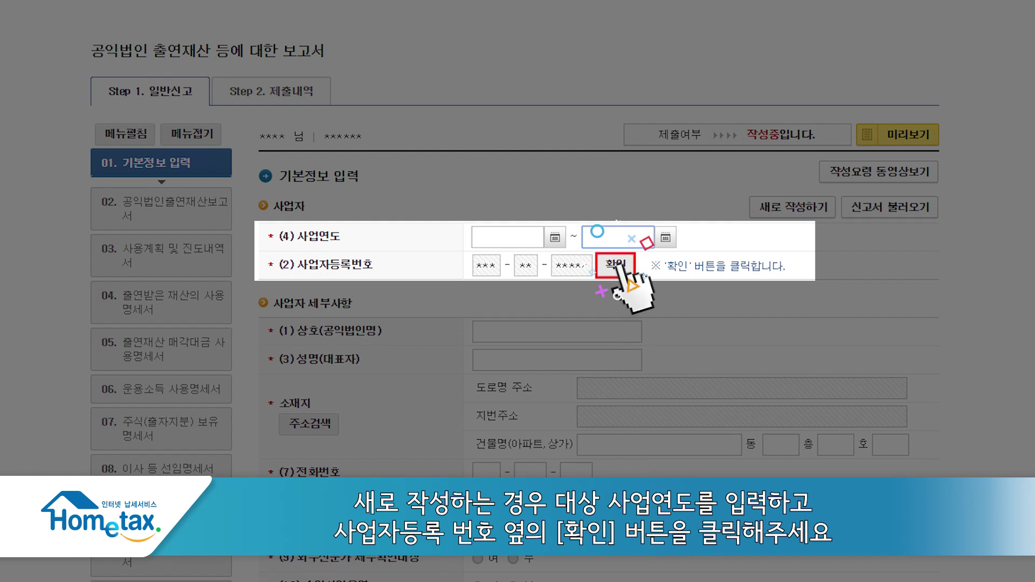
pyautogui.scroll(-3, 518, 291)
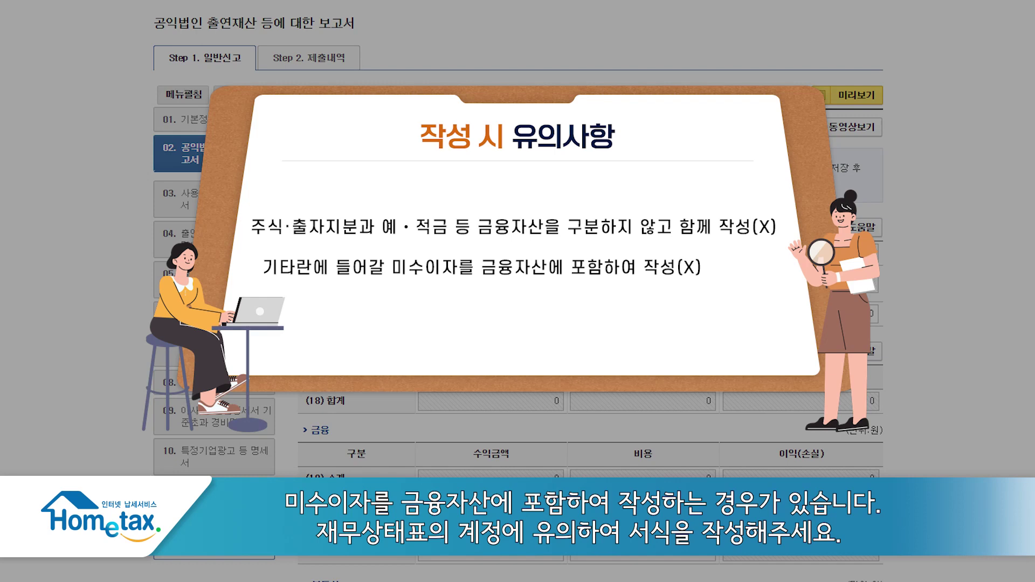
# Register the cash 출연재산 entry for 미래인재개발 장학금, amount 3,000,000 won, in the usage plan and progress statement
pyautogui.scroll(-3, 518, 292)
pyautogui.scroll(-3, 591, 291)
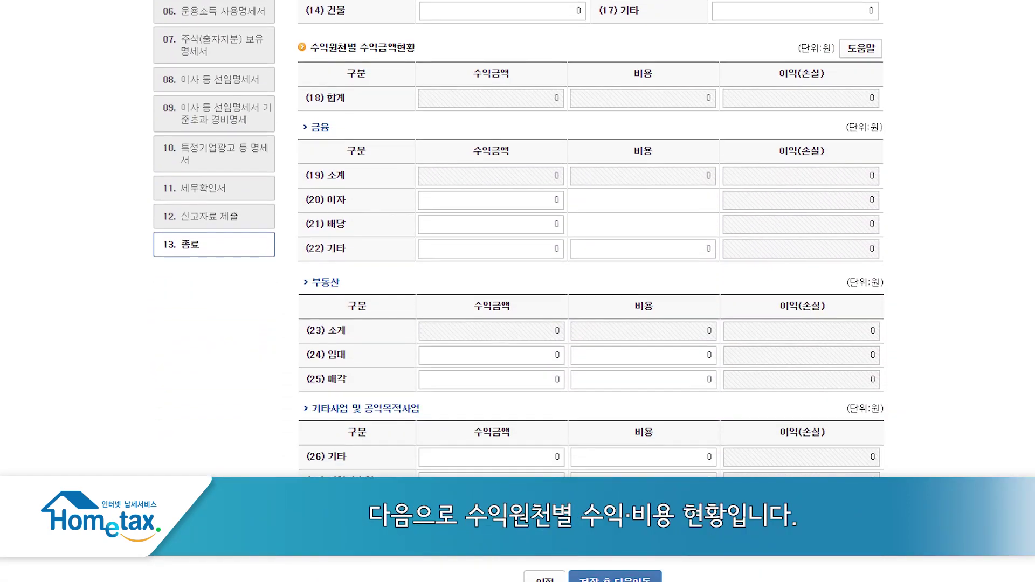
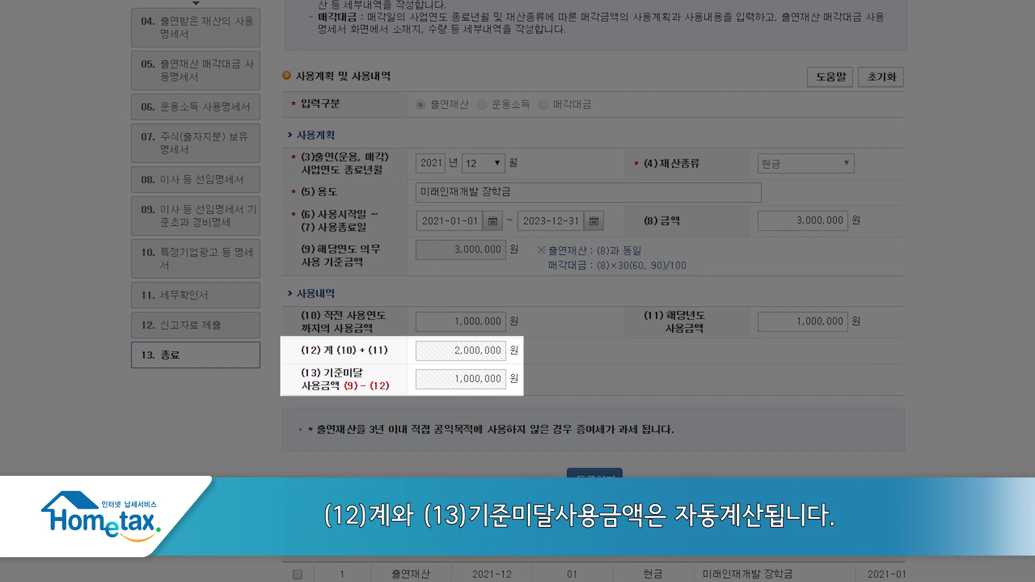
pyautogui.scroll(-3, 593, 292)
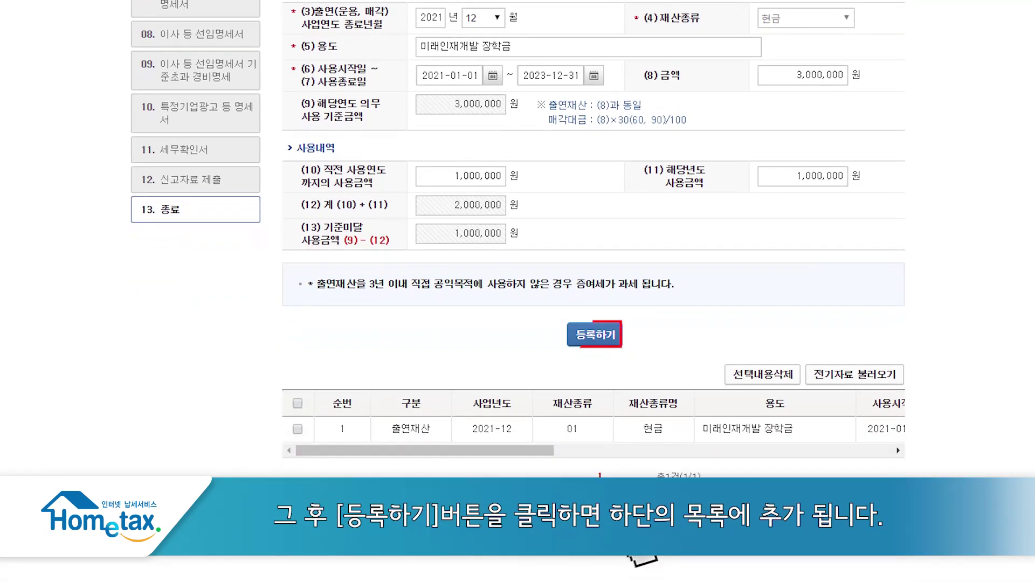
pyautogui.click(598, 336)
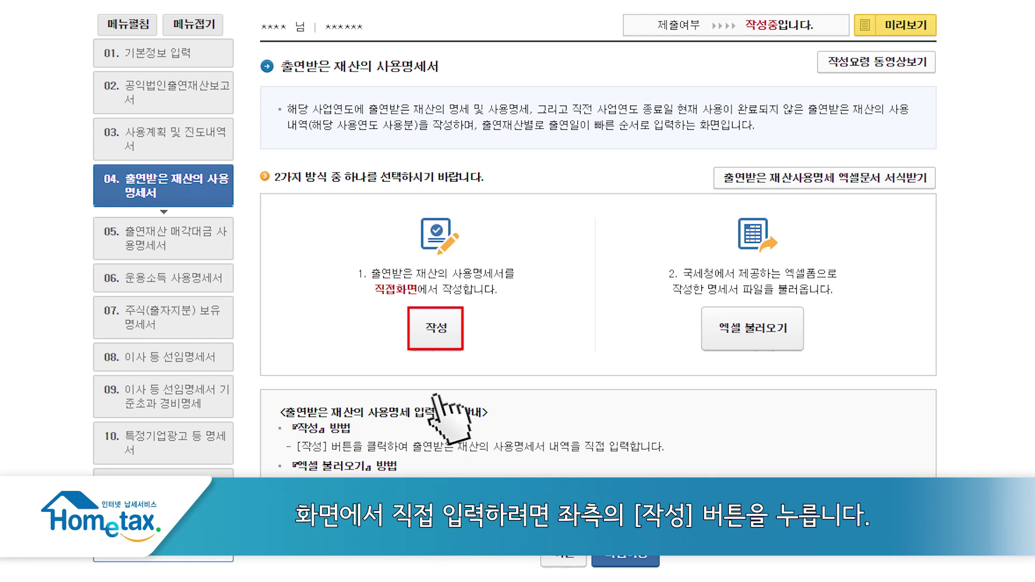
# Open direct entry for the donated property usage statement (출연받은 재산의 사용명세서), and start loading its data from an Excel file
pyautogui.click(435, 330)
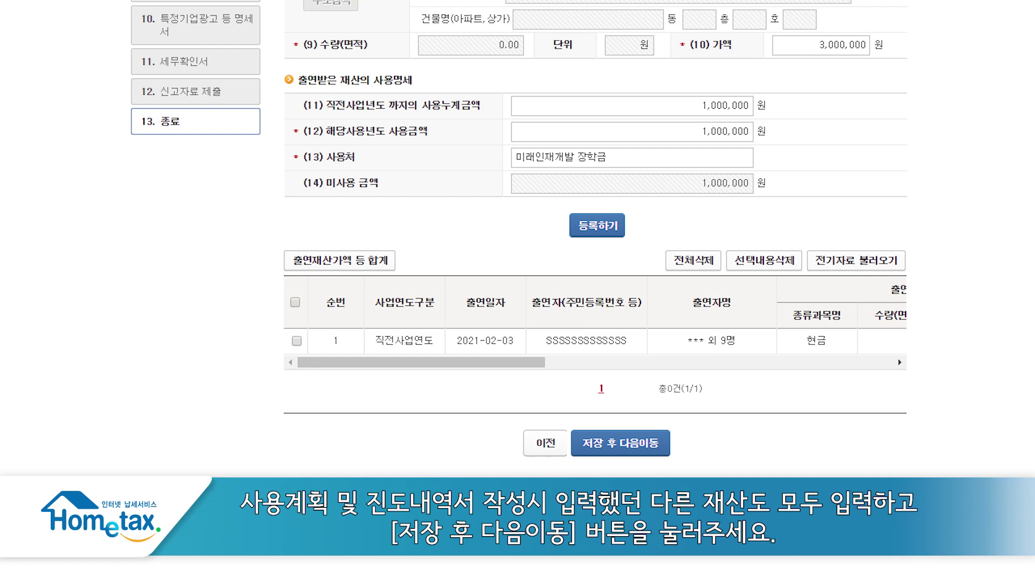
pyautogui.scroll(-2, 520, 229)
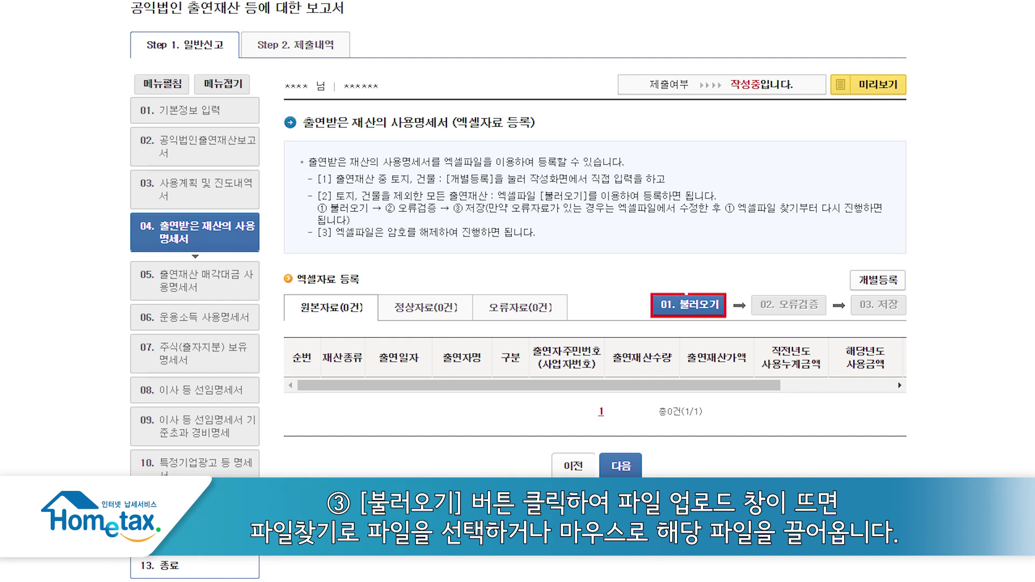
pyautogui.click(692, 306)
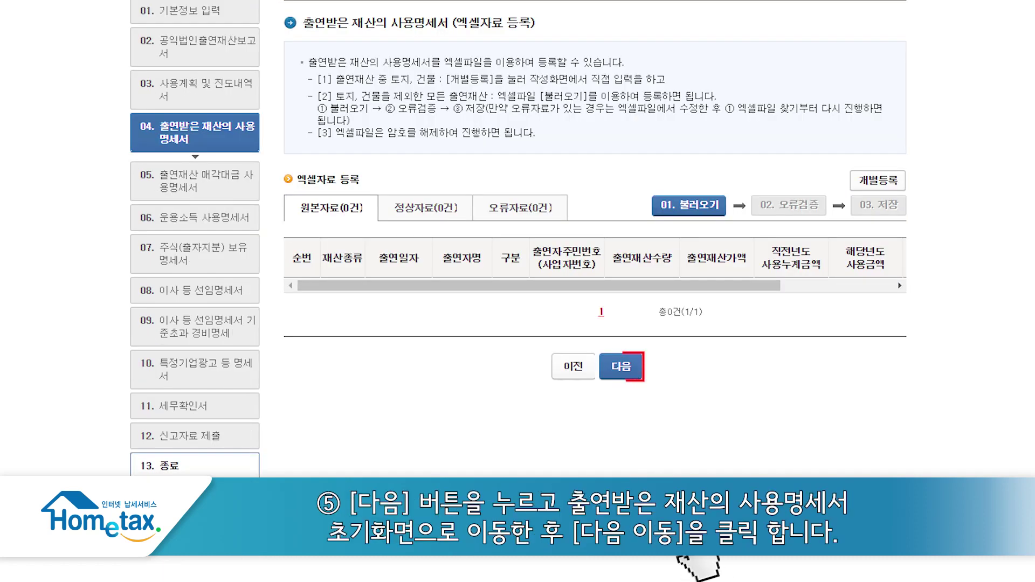
# Continue past the donated property usage statement and open direct entry for the sale proceeds statement (출연재산 매각대금 사용명세서)
pyautogui.click(621, 366)
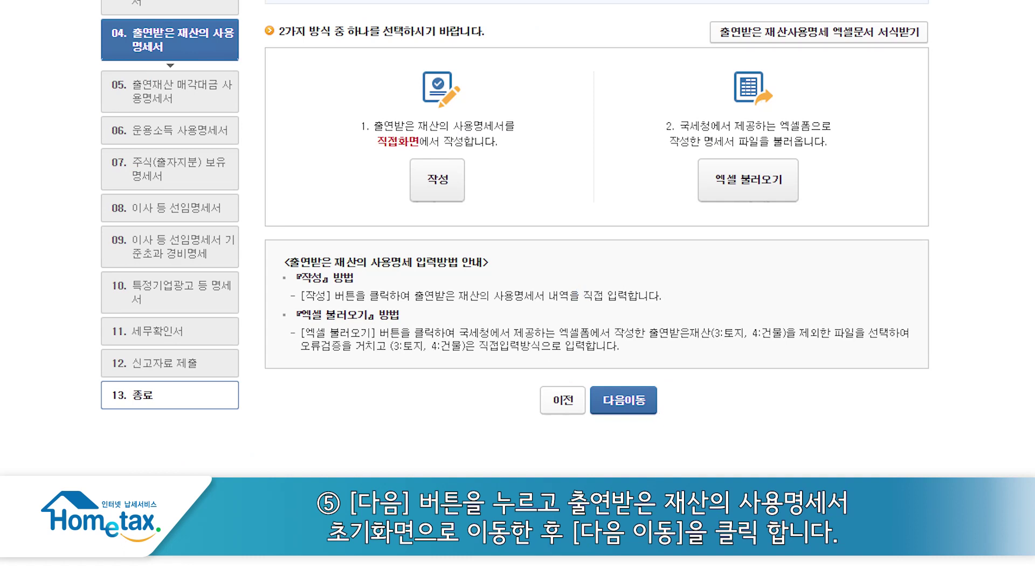
pyautogui.click(626, 400)
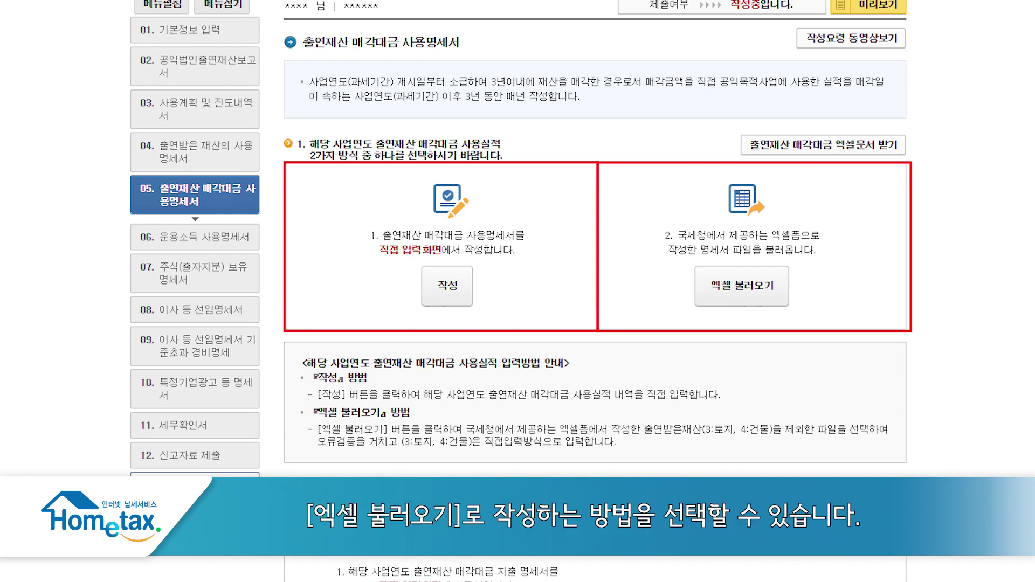
pyautogui.click(448, 286)
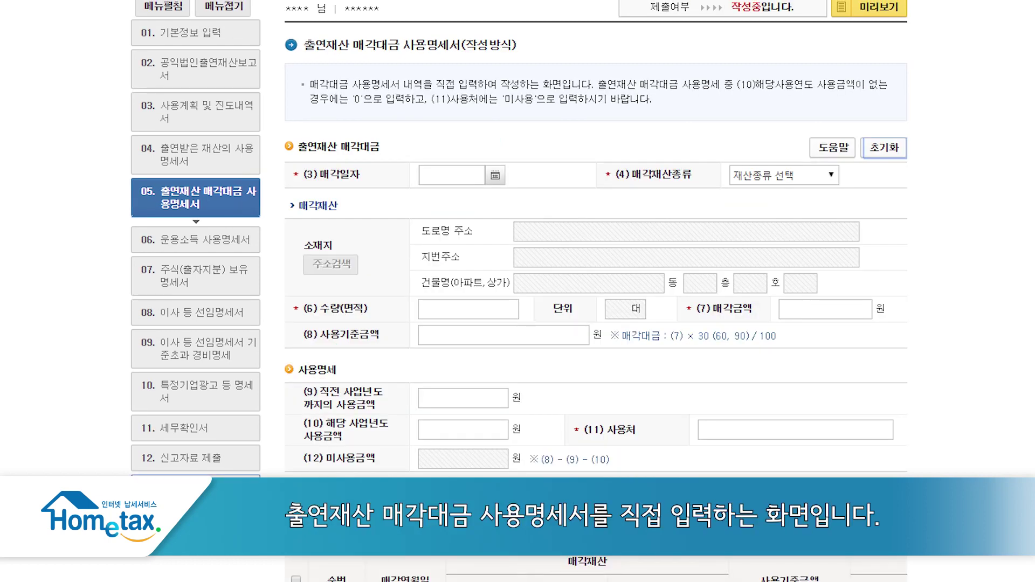
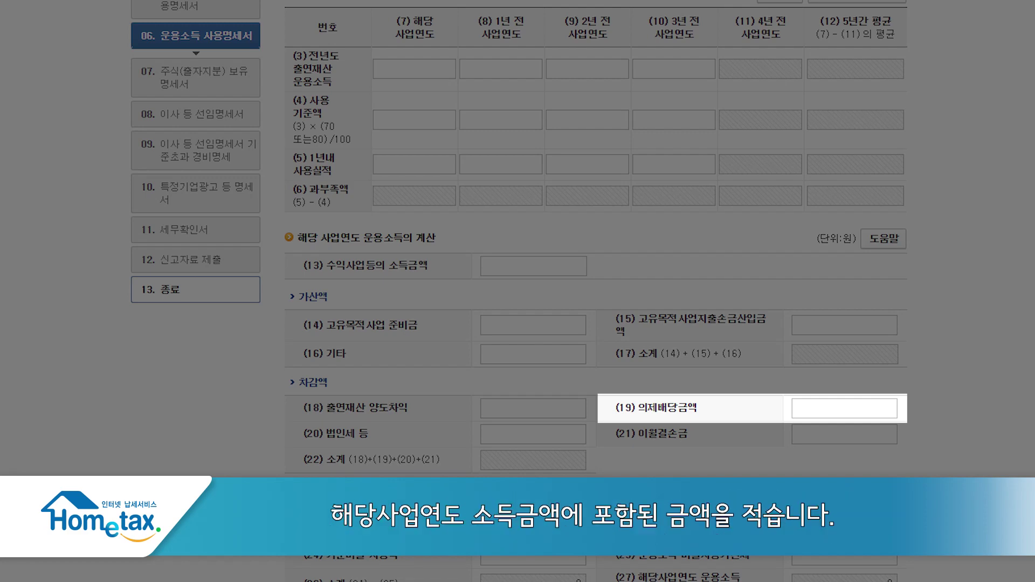
# Review the operating income usage statement (운용소득 사용명세서), from the income calculation to the expenditure details (지출명세서)
pyautogui.scroll(-6, 596, 237)
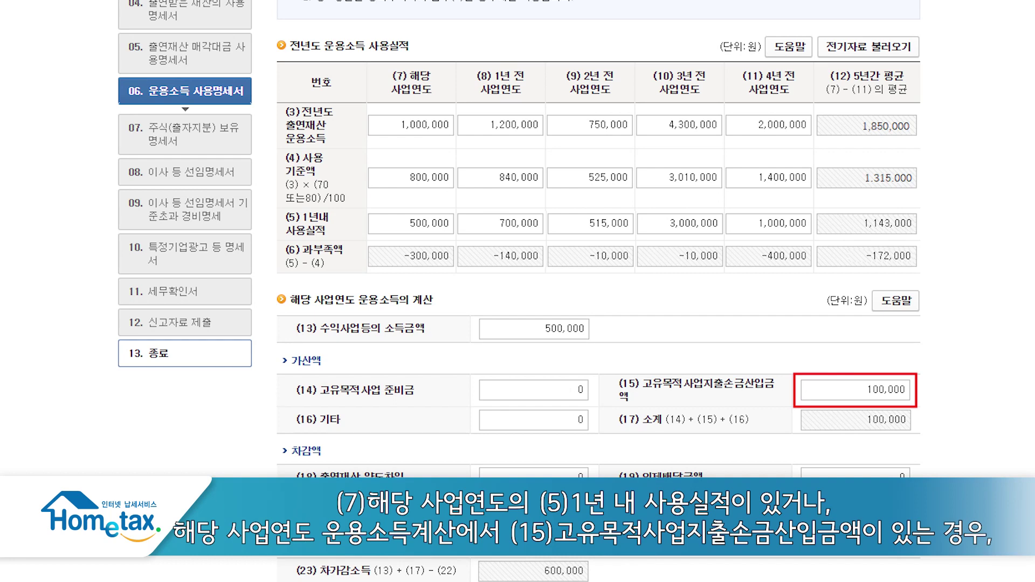
pyautogui.scroll(-10, 517, 291)
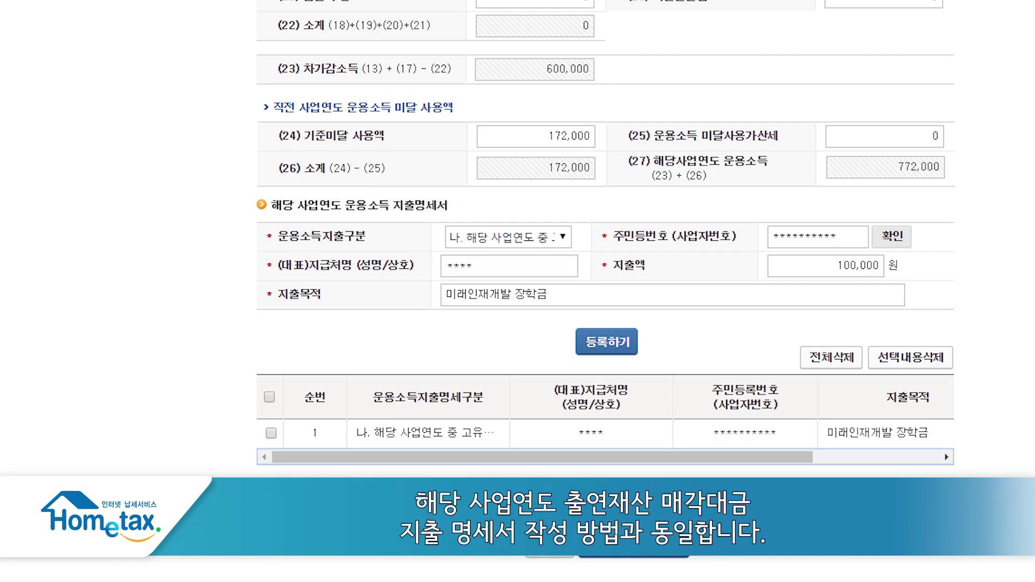
pyautogui.scroll(-3, 605, 292)
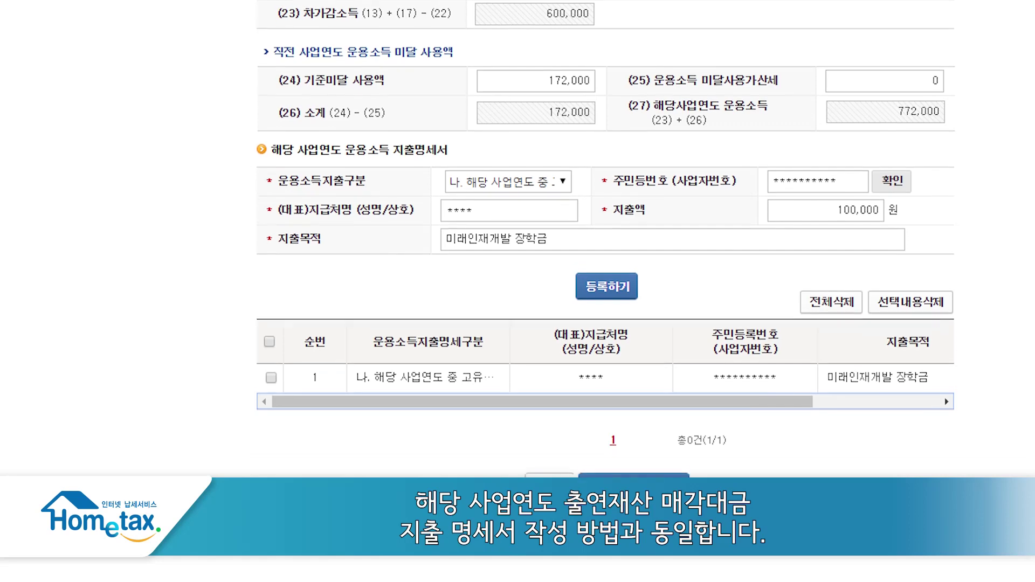
pyautogui.scroll(-1, 605, 292)
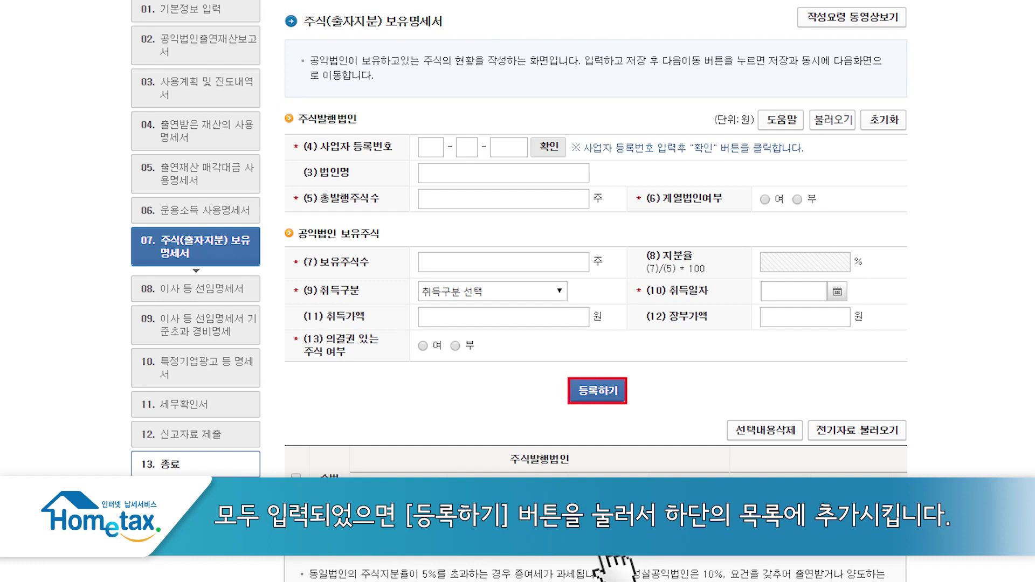
# Register the entry in the stock holdings statement (주식(출자지분) 보유명세서), and look through the director appointment statement (이사 등 선임명세서)
pyautogui.click(599, 390)
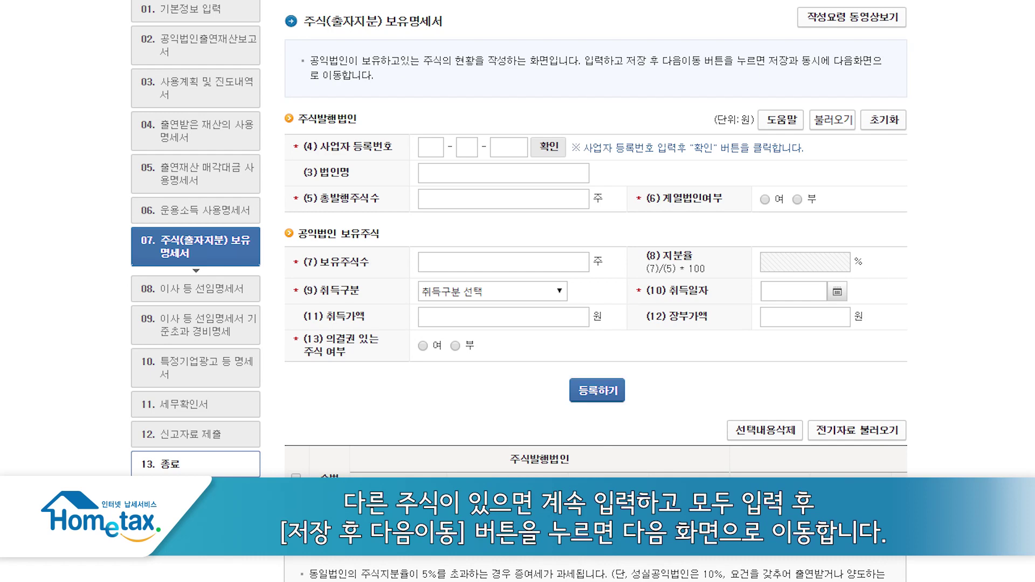
pyautogui.scroll(-5, 596, 292)
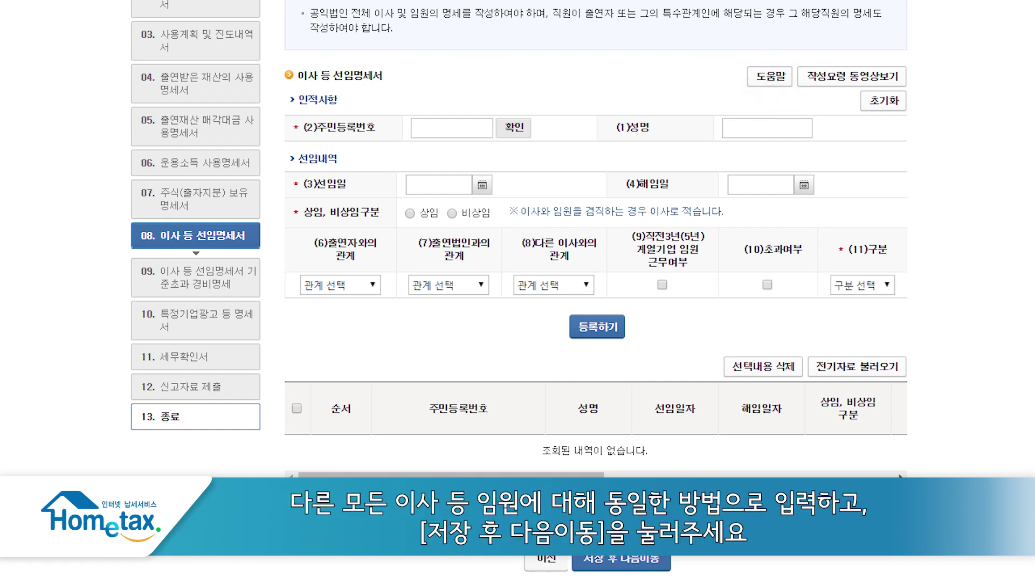
pyautogui.scroll(-3, 596, 291)
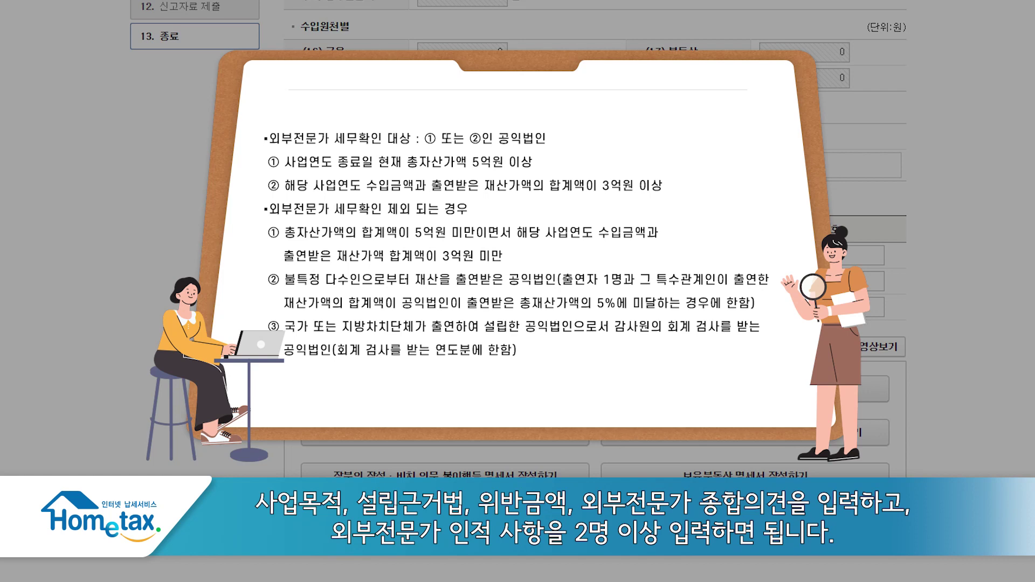
# Open the tax verification result summary (공익법인 등의 세무확인결과 집계표) from the attachments of the tax confirmation form
pyautogui.scroll(-2, 594, 242)
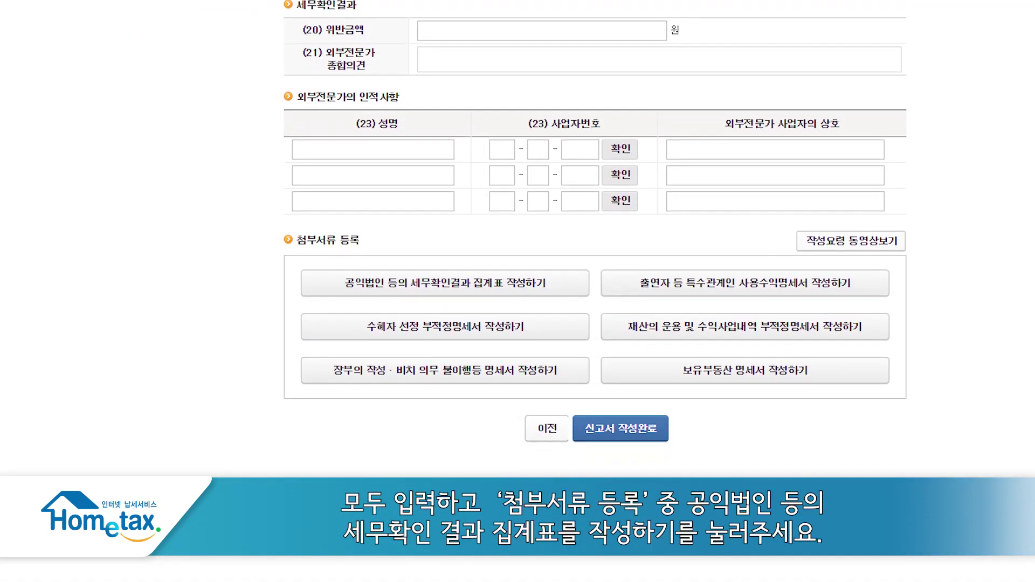
pyautogui.scroll(-1, 595, 242)
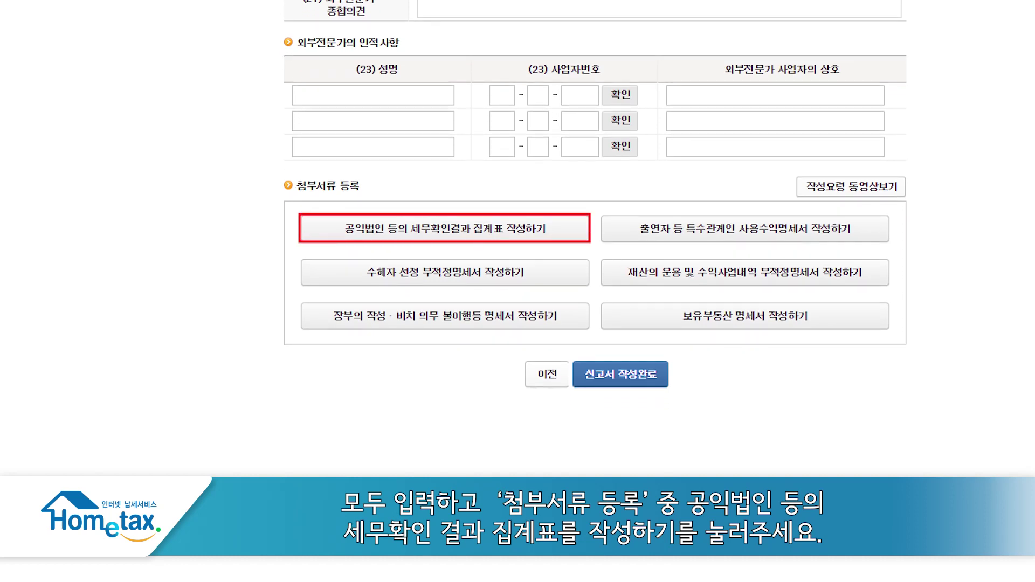
pyautogui.click(522, 230)
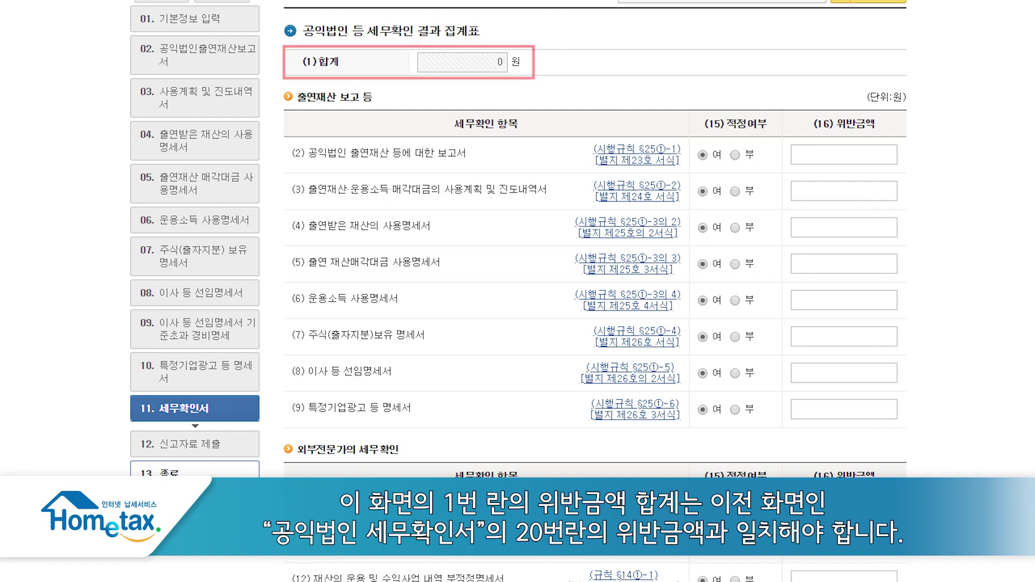
# Go through items 2 to 14 of the tax verification result summary and complete its entry
pyautogui.scroll(-2, 518, 291)
pyautogui.scroll(-1, 518, 292)
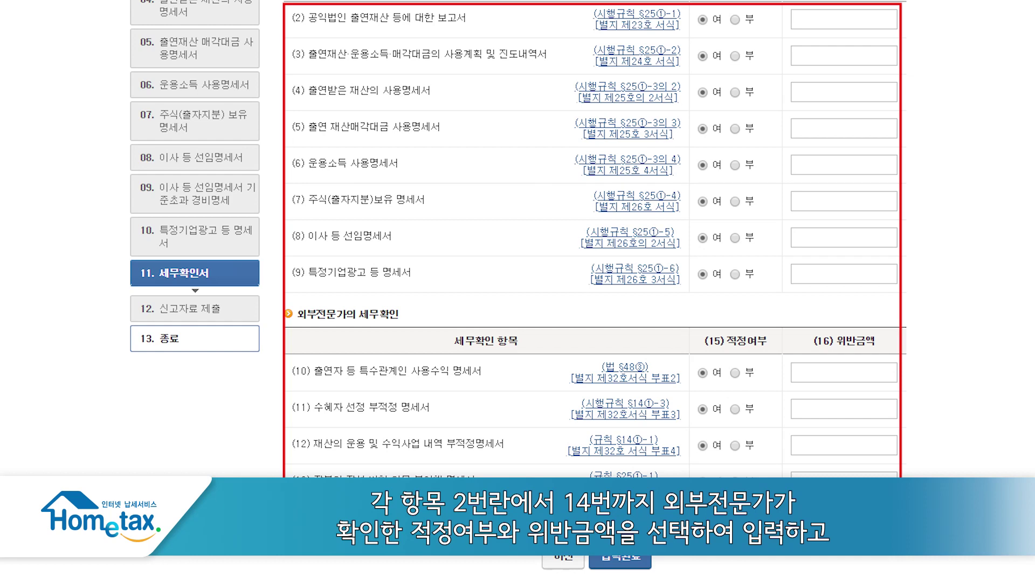
pyautogui.scroll(-3, 517, 292)
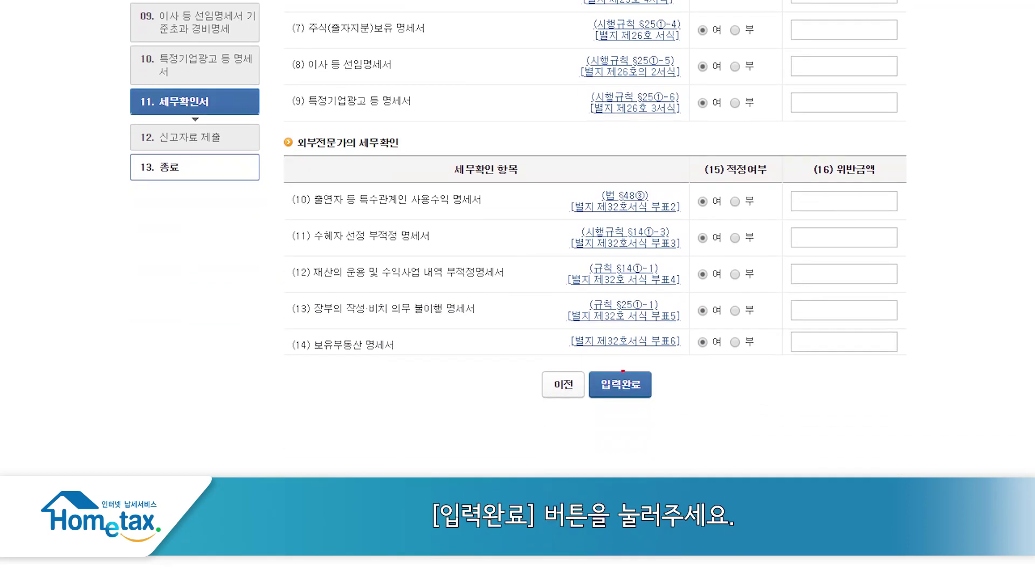
pyautogui.click(620, 386)
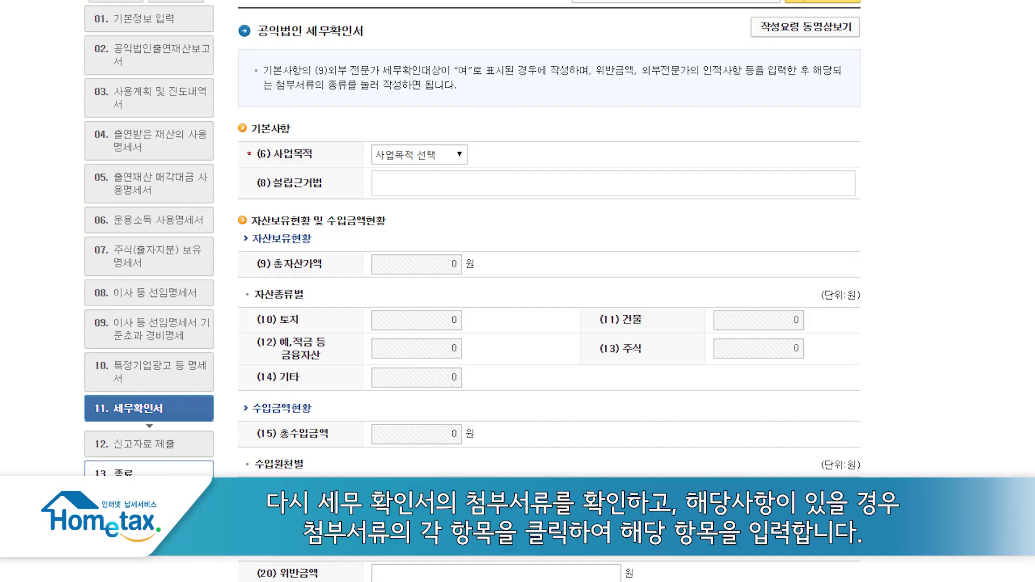
# Review the tax confirmation form (공익법인 세무확인서) from the basic details down to the attachment documents (첨부서류 등록)
pyautogui.scroll(-3, 549, 292)
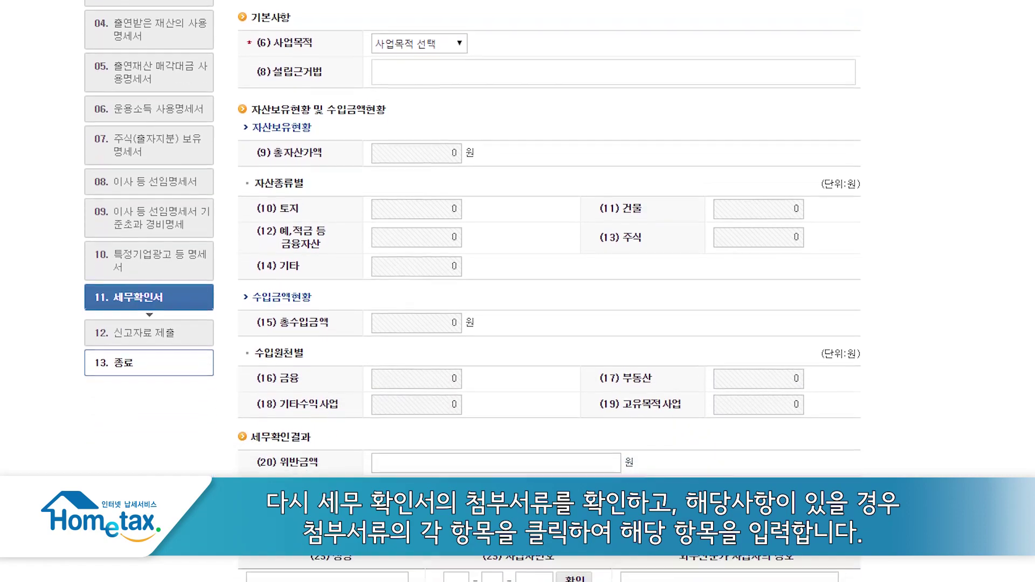
pyautogui.scroll(-4, 549, 291)
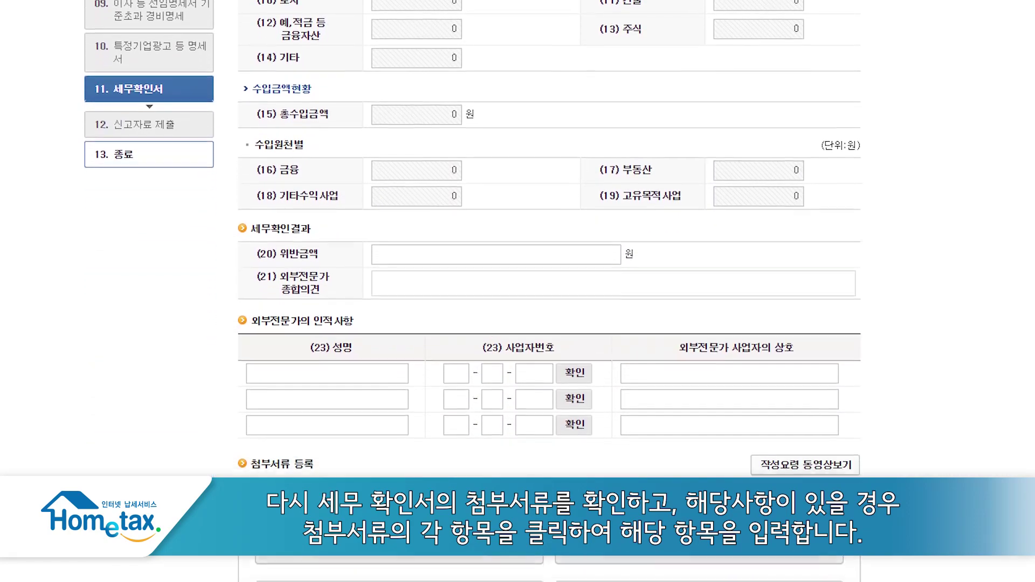
pyautogui.scroll(-3, 549, 291)
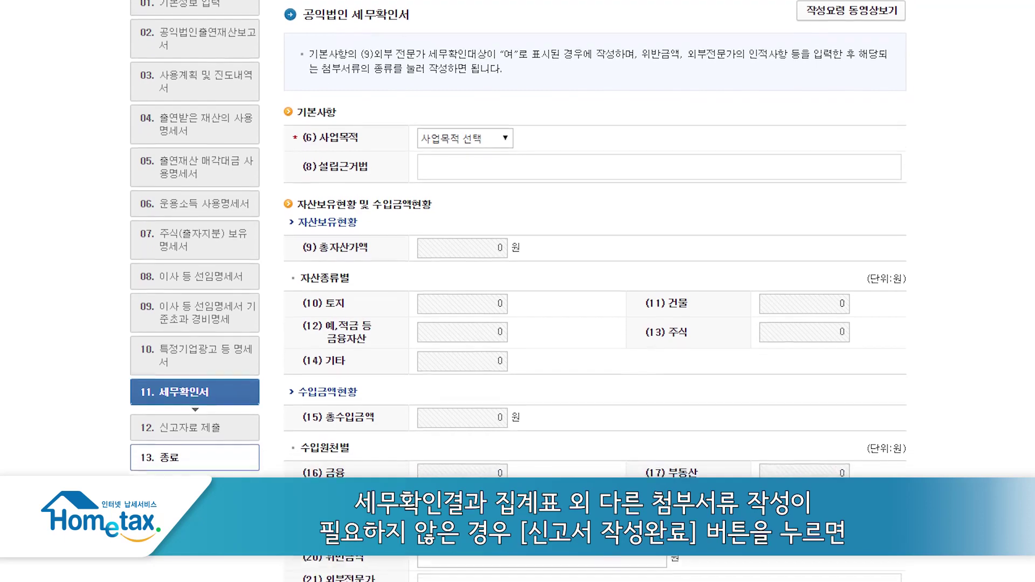
pyautogui.scroll(-5, 517, 291)
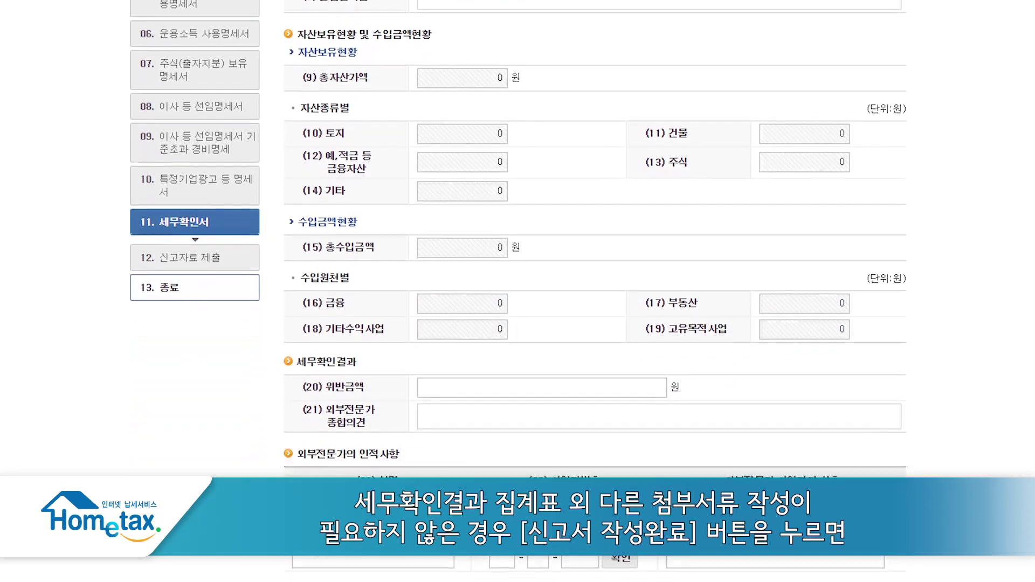
pyautogui.scroll(-4, 518, 292)
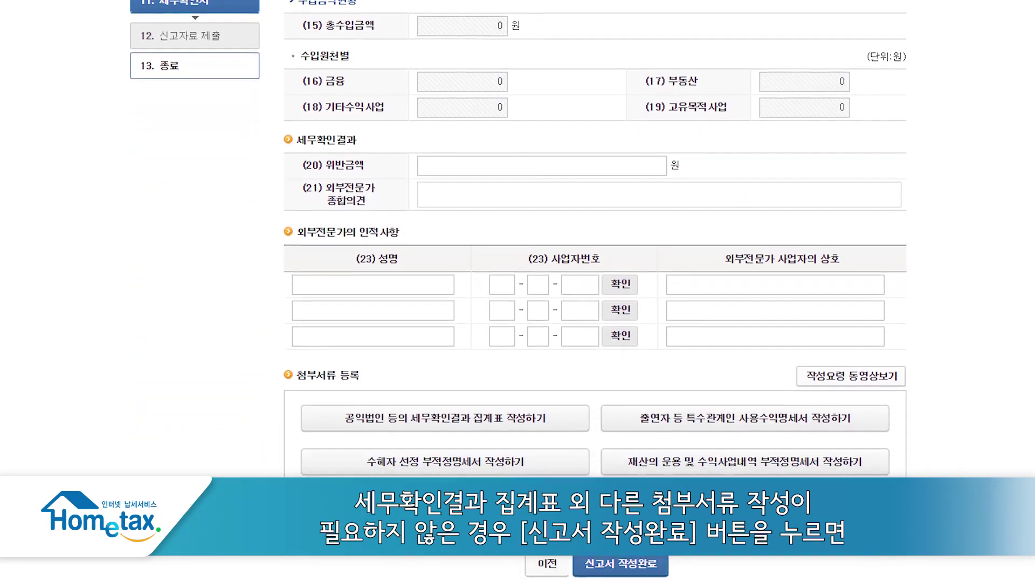
pyautogui.scroll(-3, 595, 291)
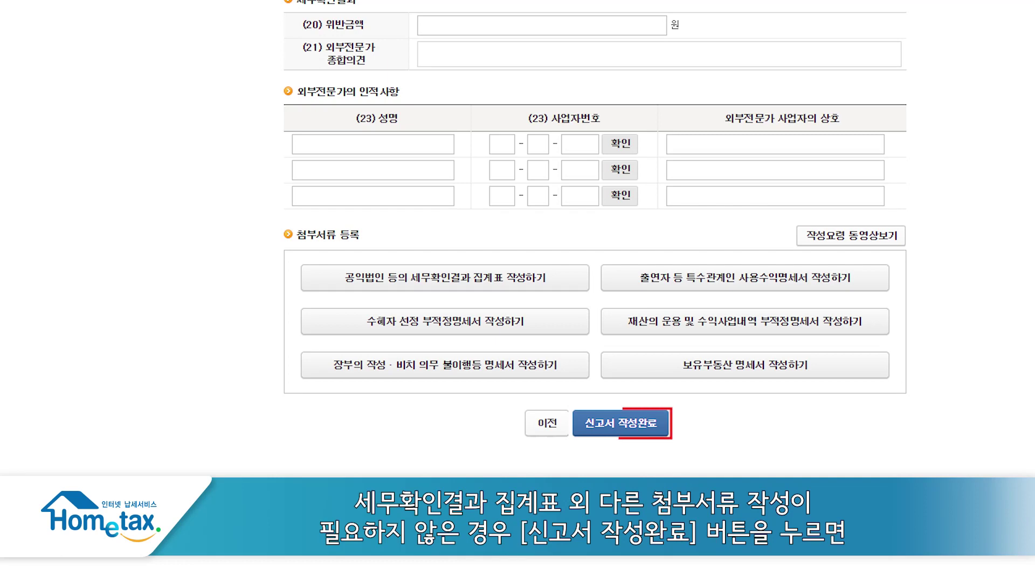